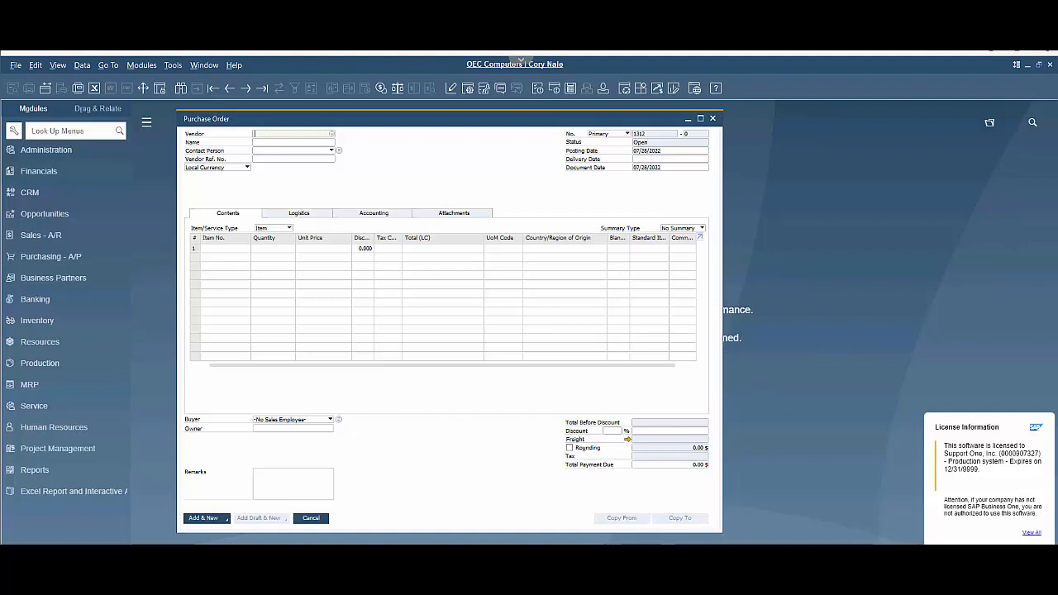
- Expand the Purchasing - A/P module and choose Joe's Snack Shack (JS001) as the purchase order's vendor
left_click(107, 237)
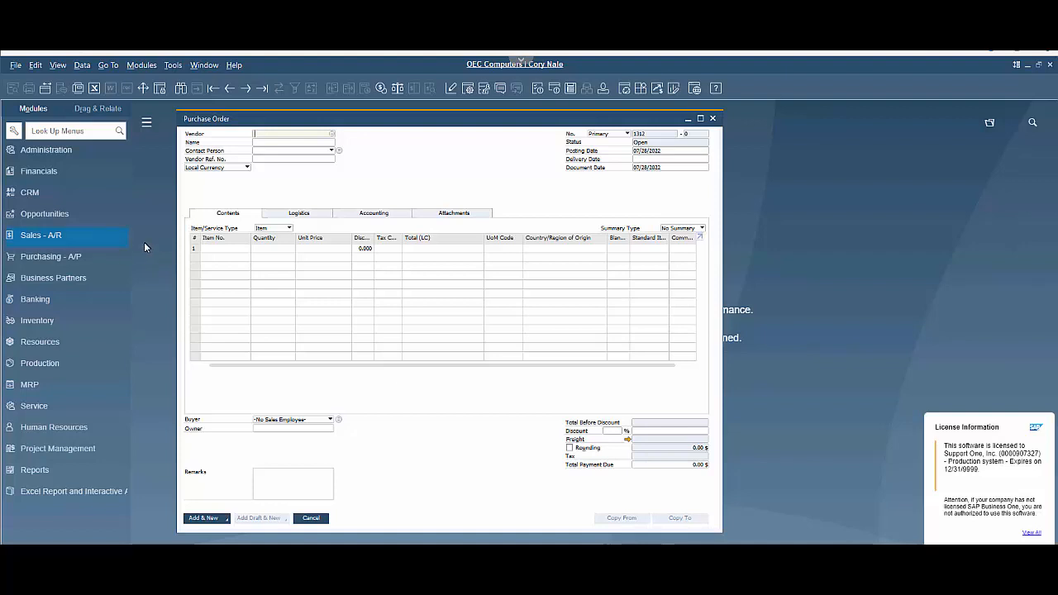
left_click(80, 257)
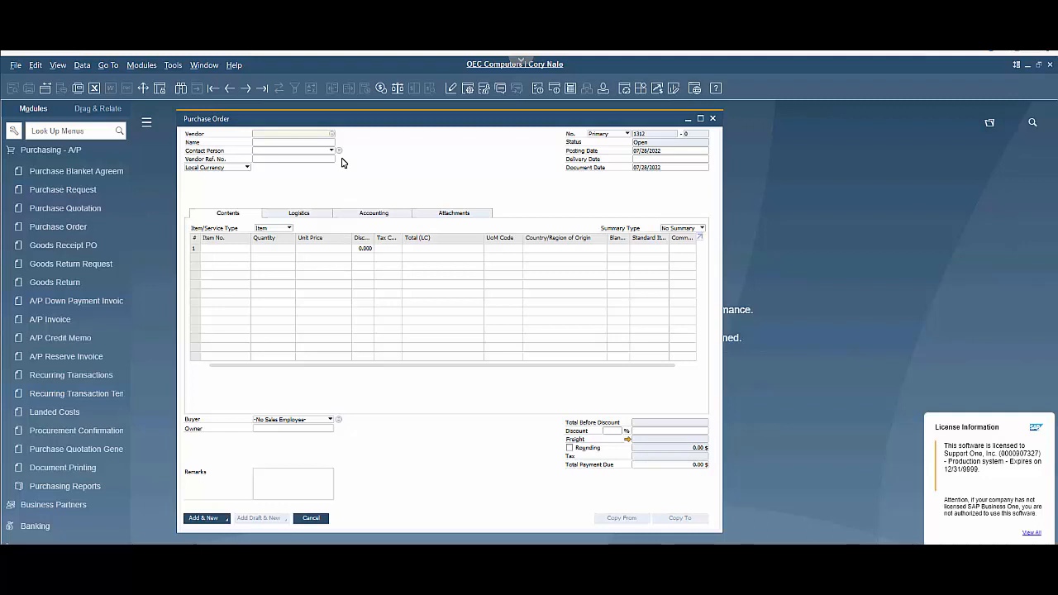
left_click(333, 134)
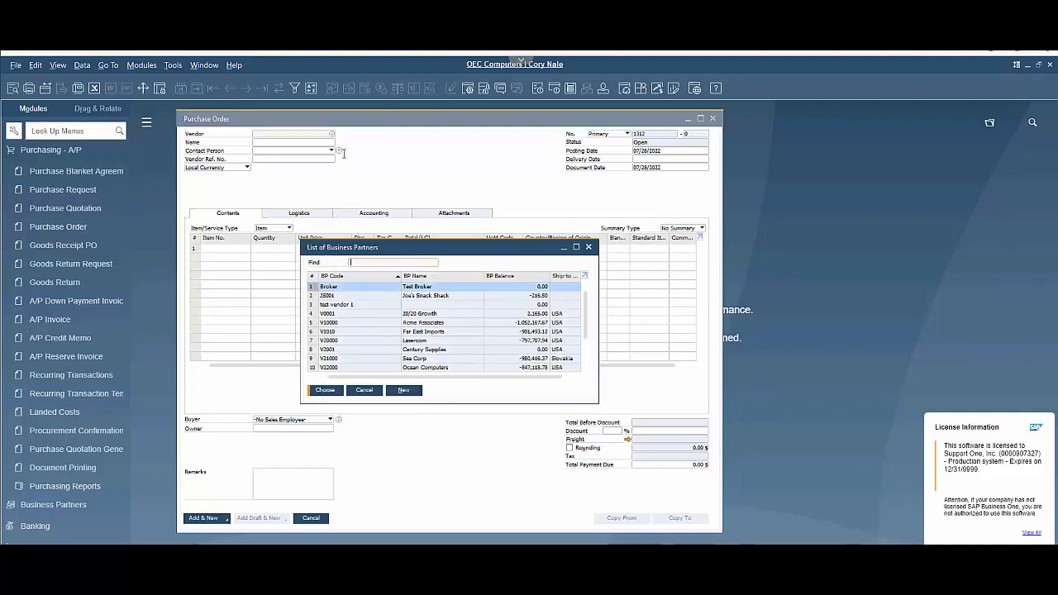
double_click(411, 296)
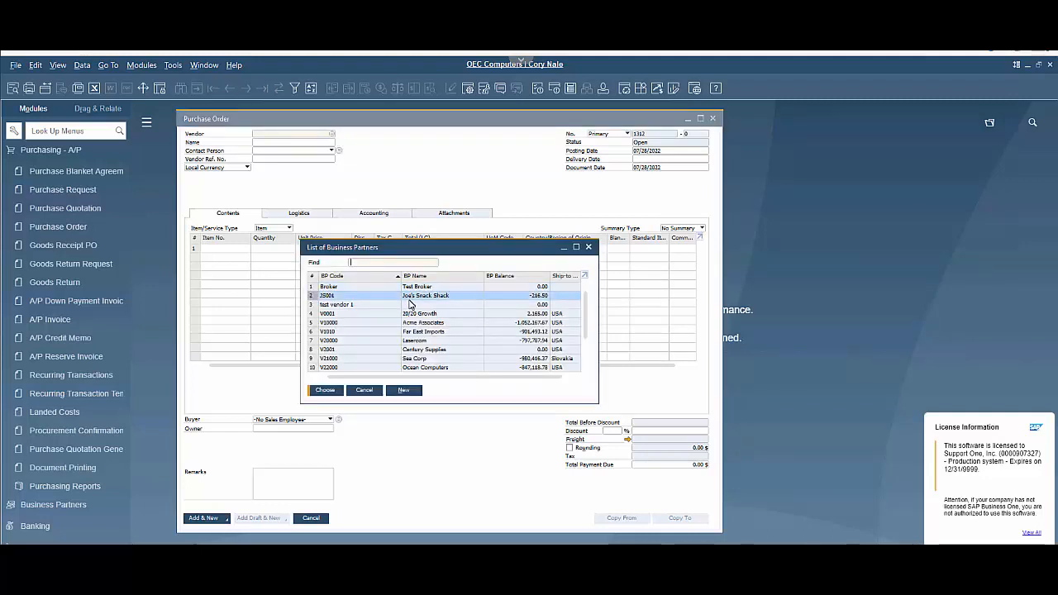
- Add items 100-22, 100-24 and 101-32 to the purchase order lines from the item list
left_click(245, 251)
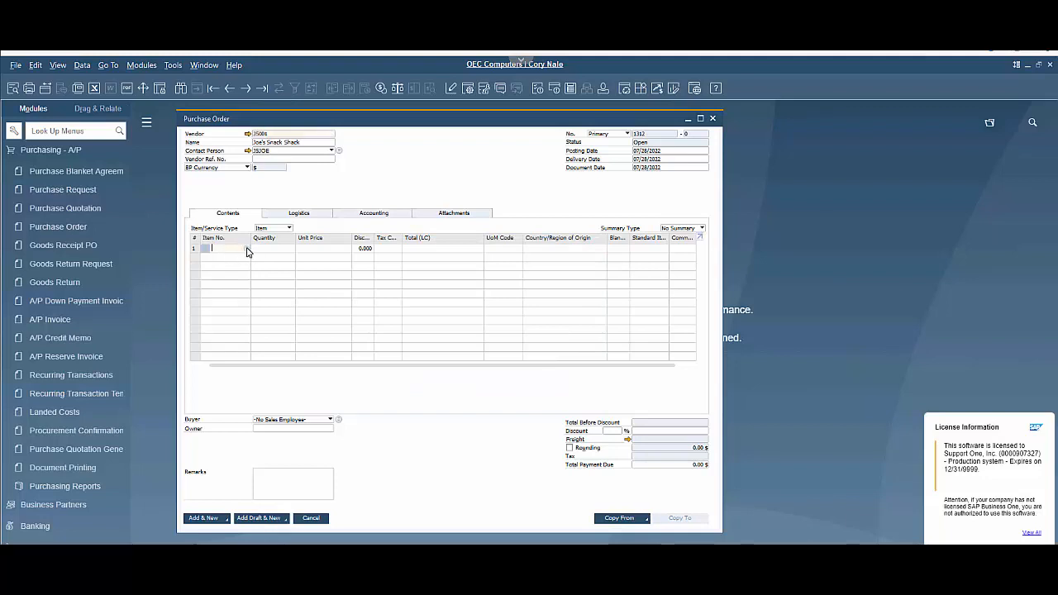
left_click(246, 249)
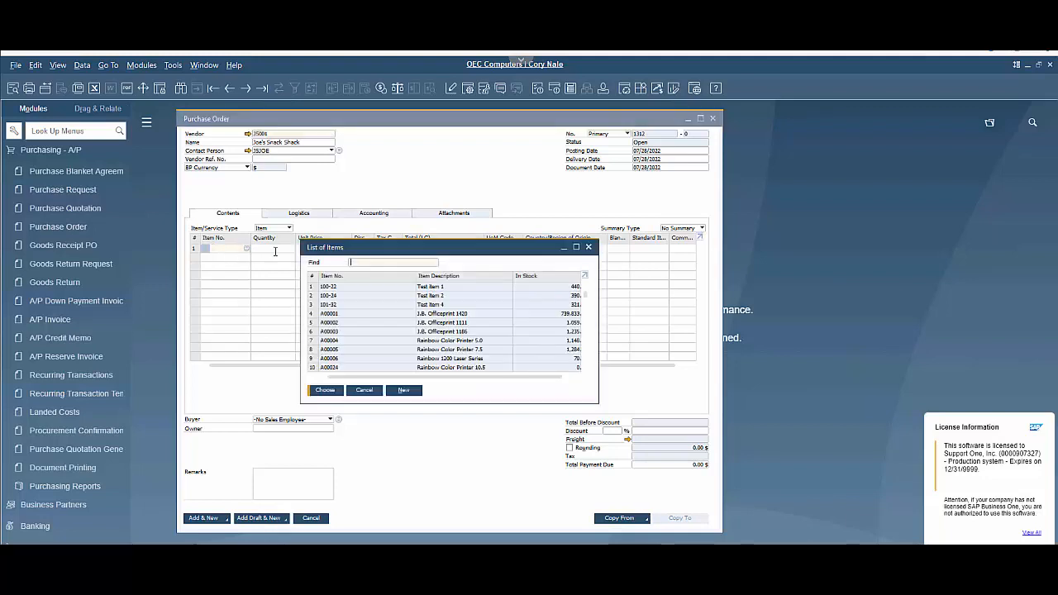
left_click(439, 305, "shift")
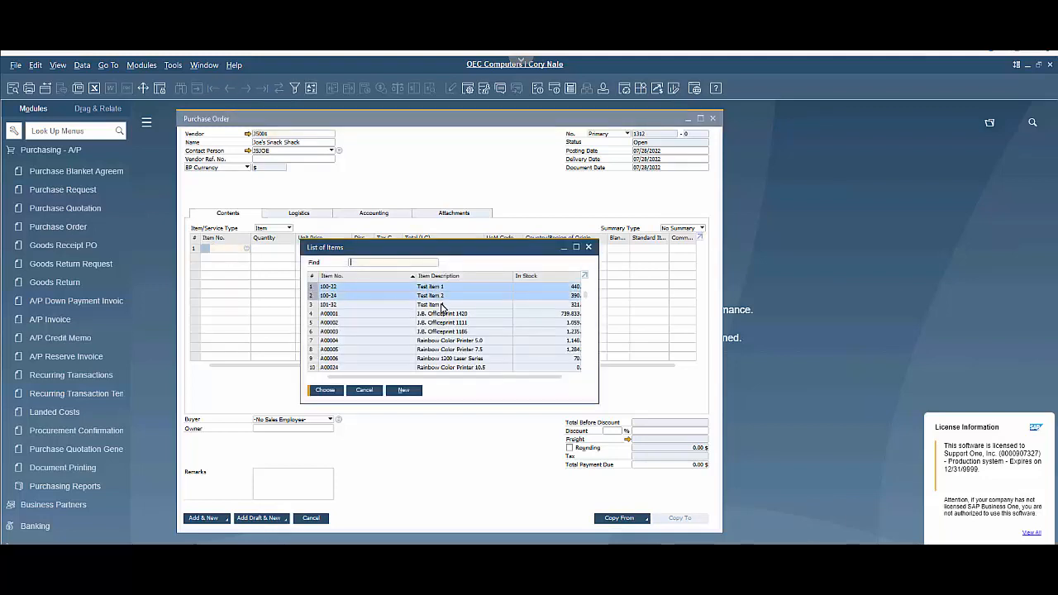
left_click(327, 390)
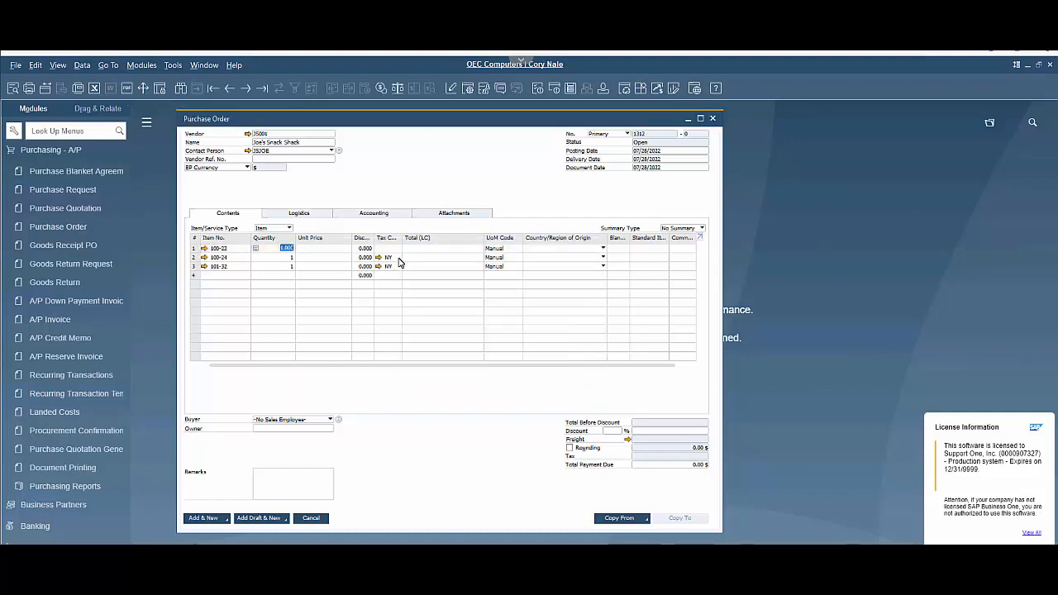
- Set the quantities to 10 for item 100-22, 20 for 100-24 and 30 for 101-32
type("10")
left_click(287, 257)
type("20")
left_click(288, 266)
type("30")
- Set the three lines' unit prices to 10, 20 and 30, and the first line's tax code to Exempt
left_click(328, 249)
type("10")
left_click(333, 257)
type("20")
left_click(340, 267)
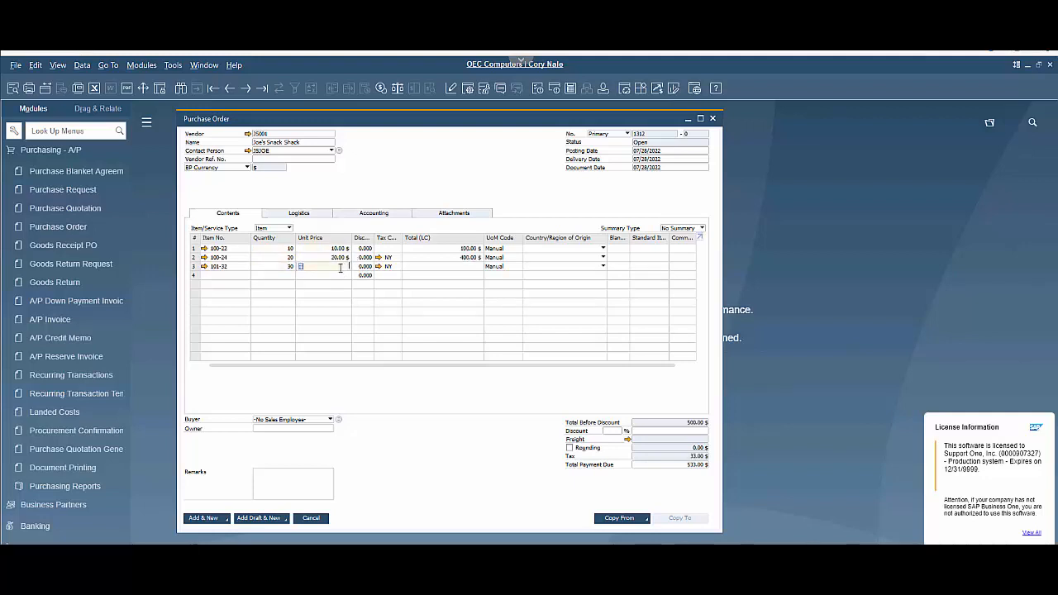
type("30")
left_click(397, 249)
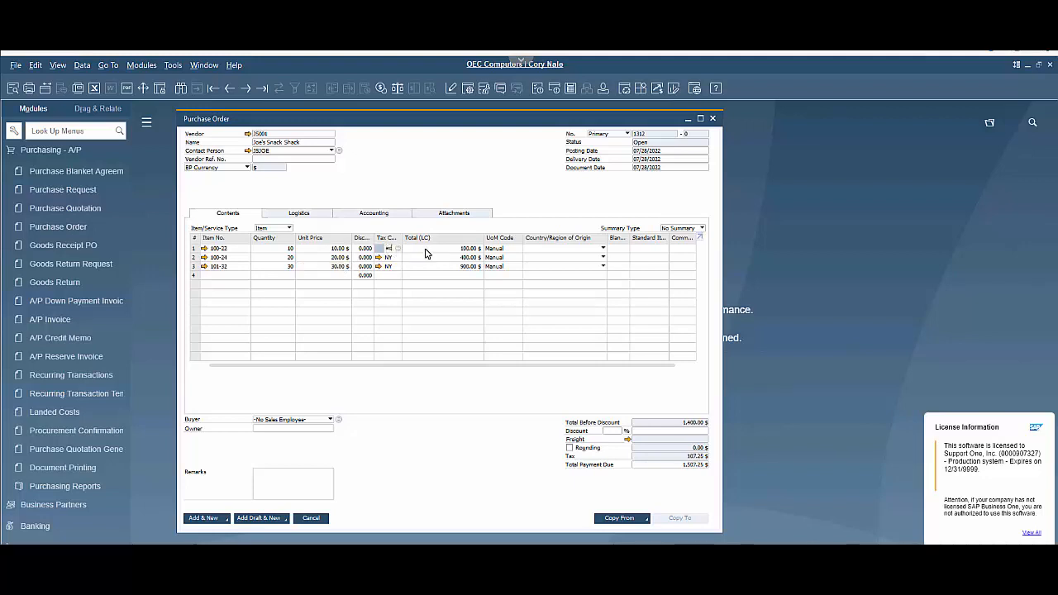
key("Tab")
- Add the purchase order with the Add & View option so the saved document stays open
left_click(227, 519)
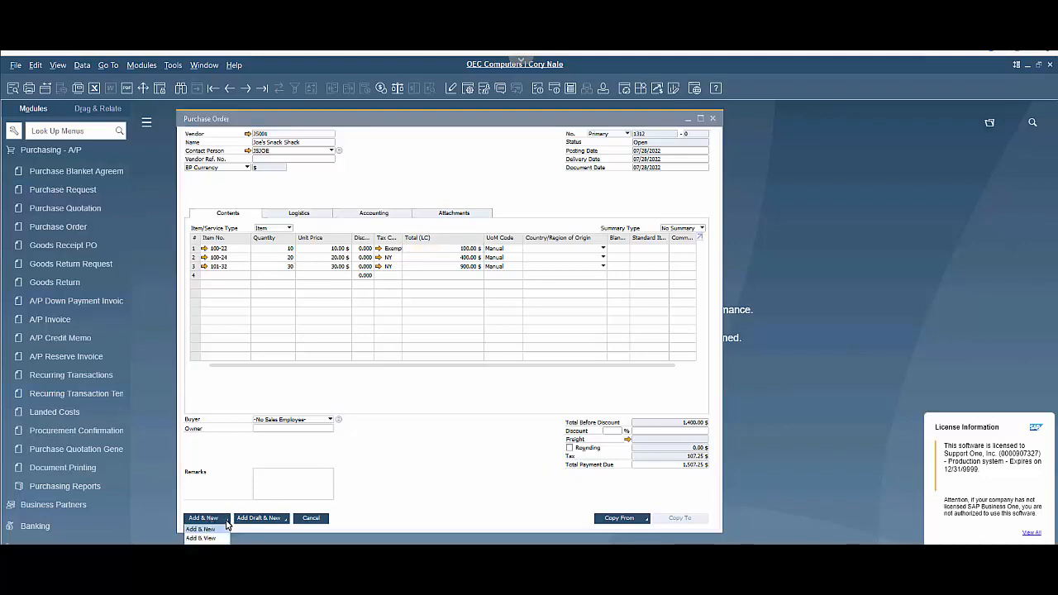
left_click(206, 536)
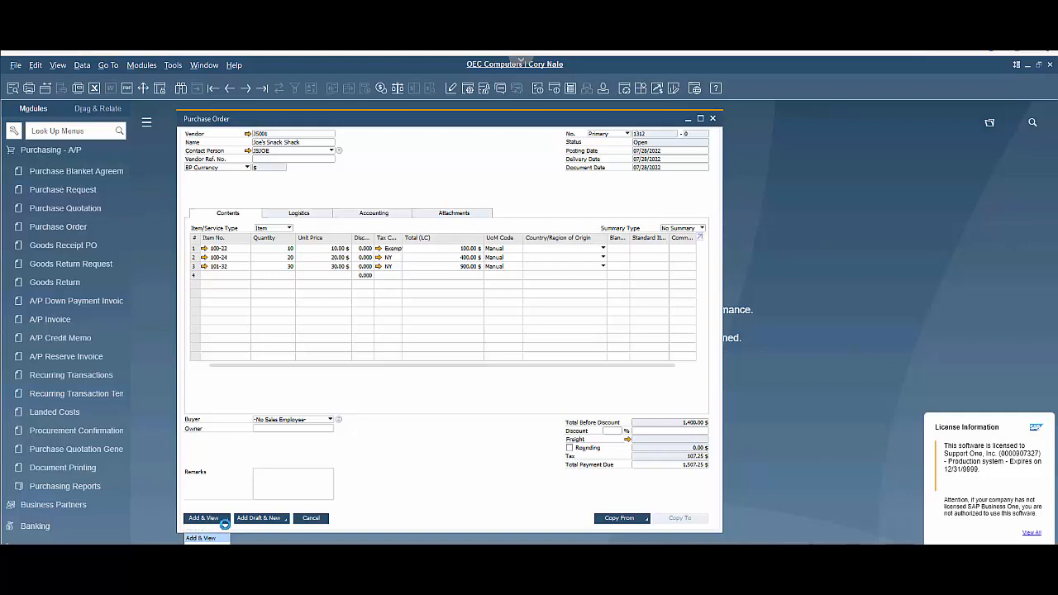
left_click(219, 519)
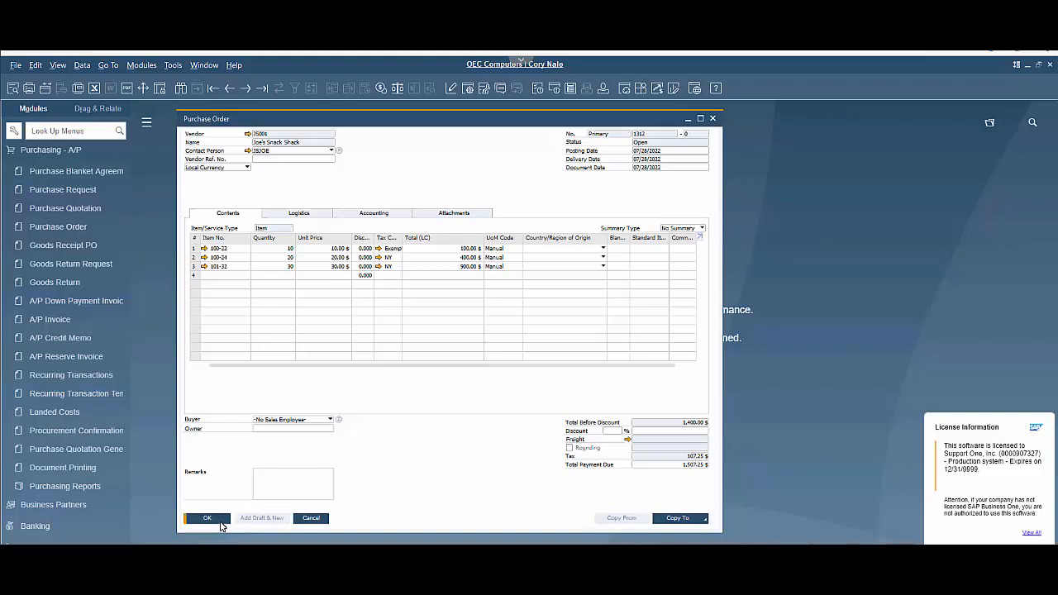
- Copy the purchase order to a Goods Receipt PO and add it with Add & View, automatically allocating the remaining items to receiving bin locations
left_click(705, 519)
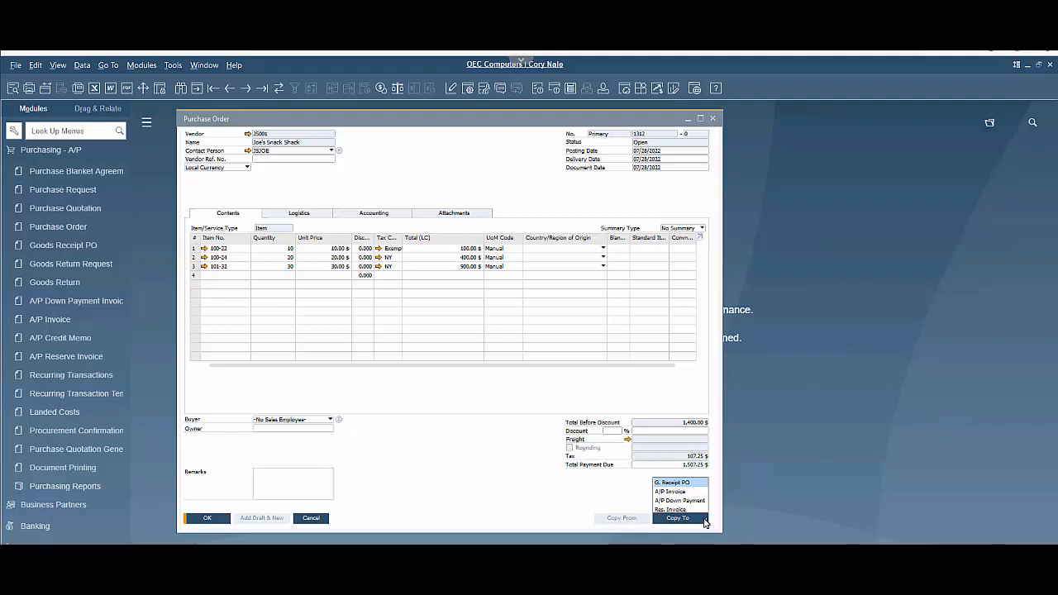
left_click(679, 484)
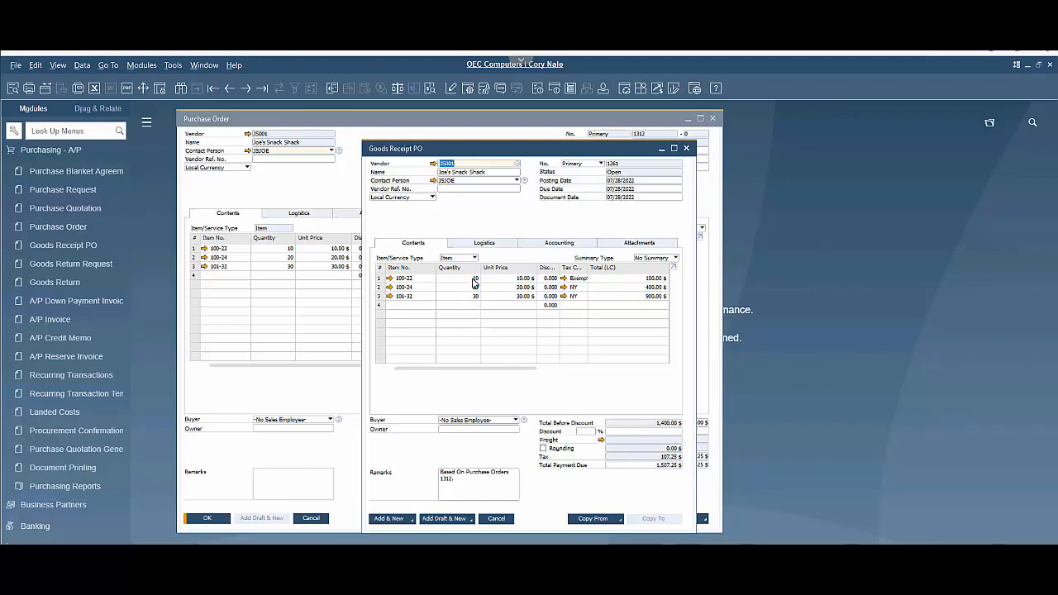
left_click(475, 281)
type("5")
left_click(413, 521)
left_click(388, 538)
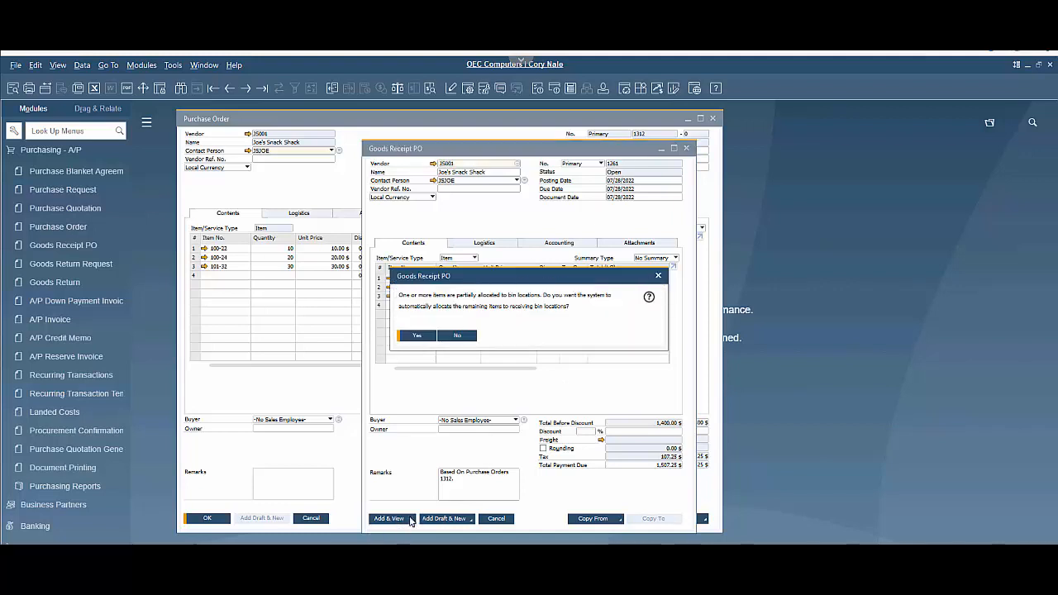
left_click(418, 335)
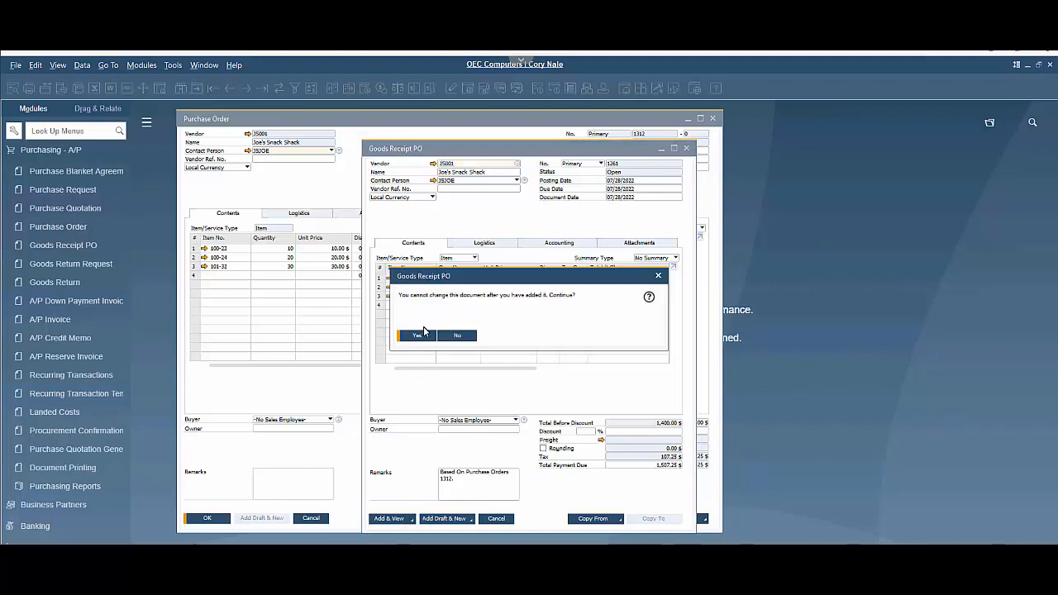
left_click(417, 336)
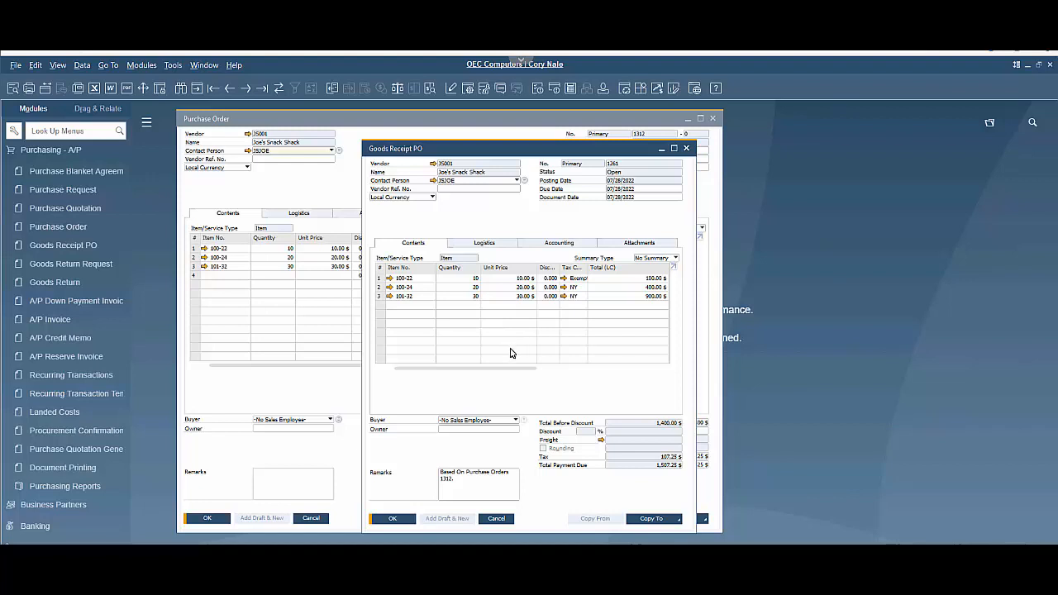
- Copy the goods receipt PO to an A/P Invoice and add the invoice with the Add & View option
left_click(675, 519)
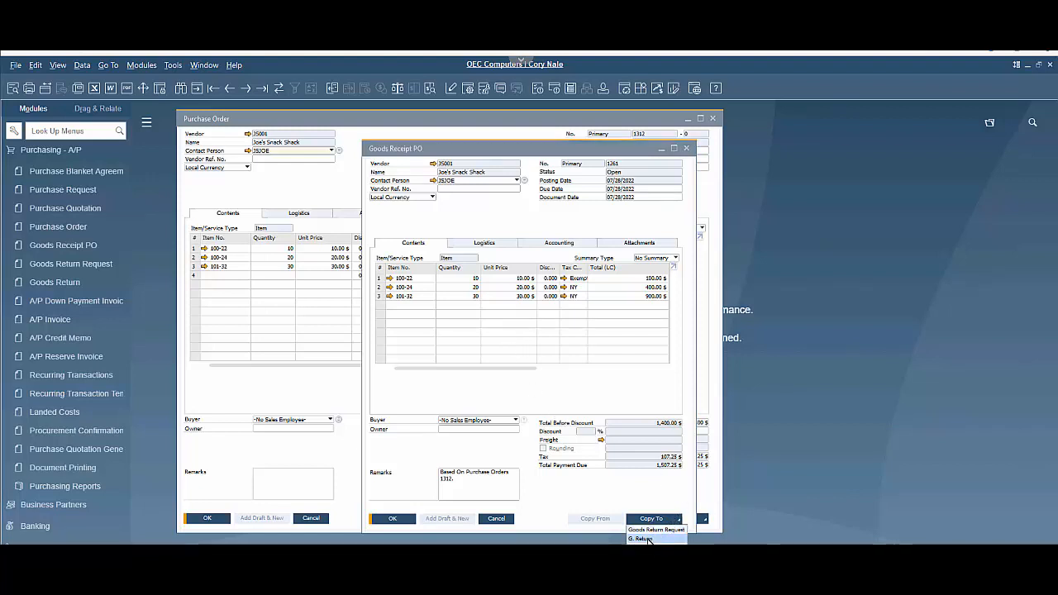
left_click(645, 539)
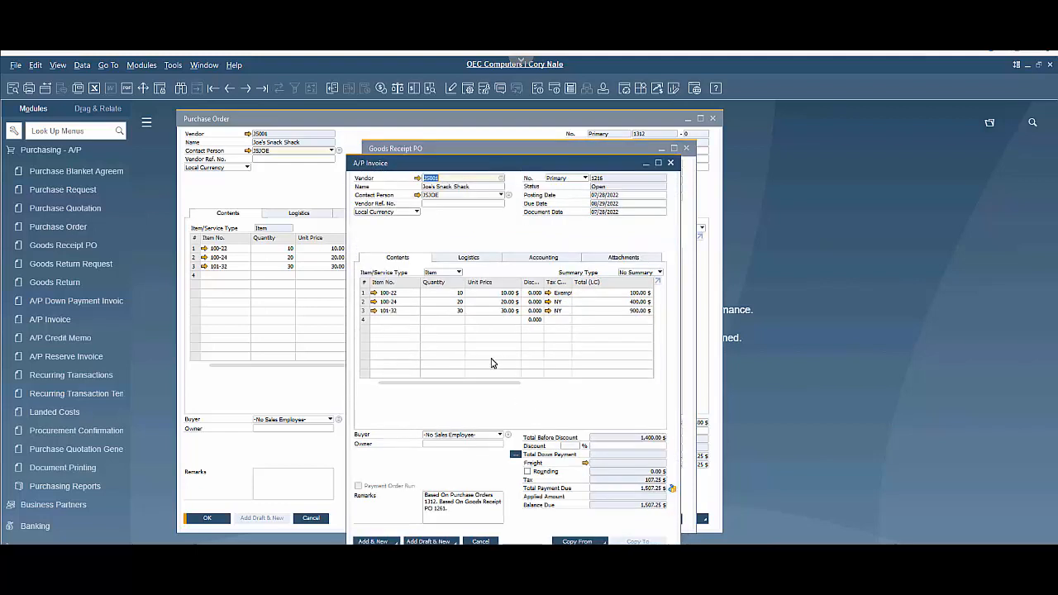
left_click(396, 541)
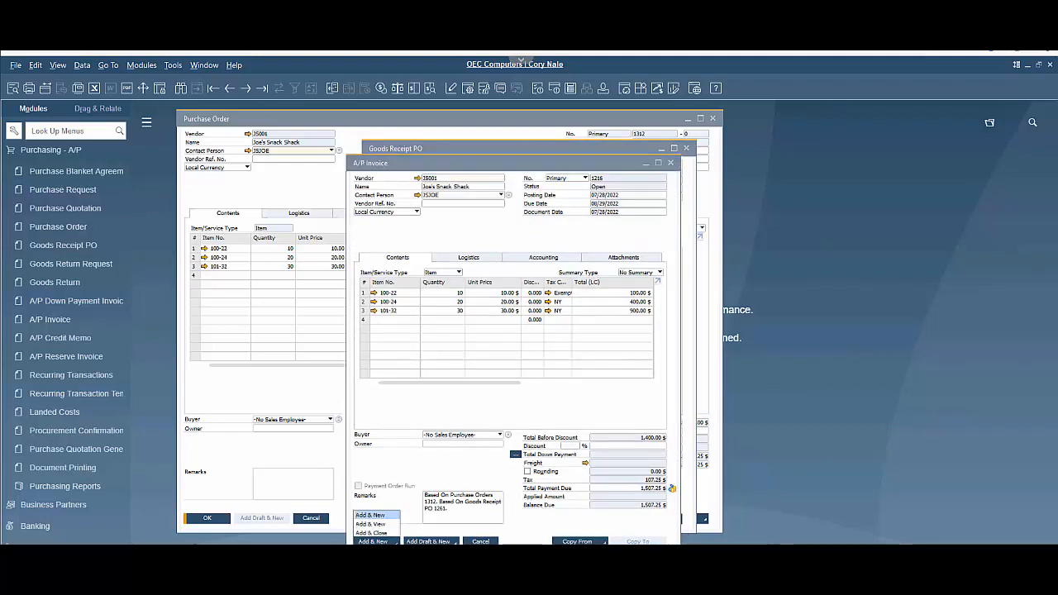
left_click(370, 524)
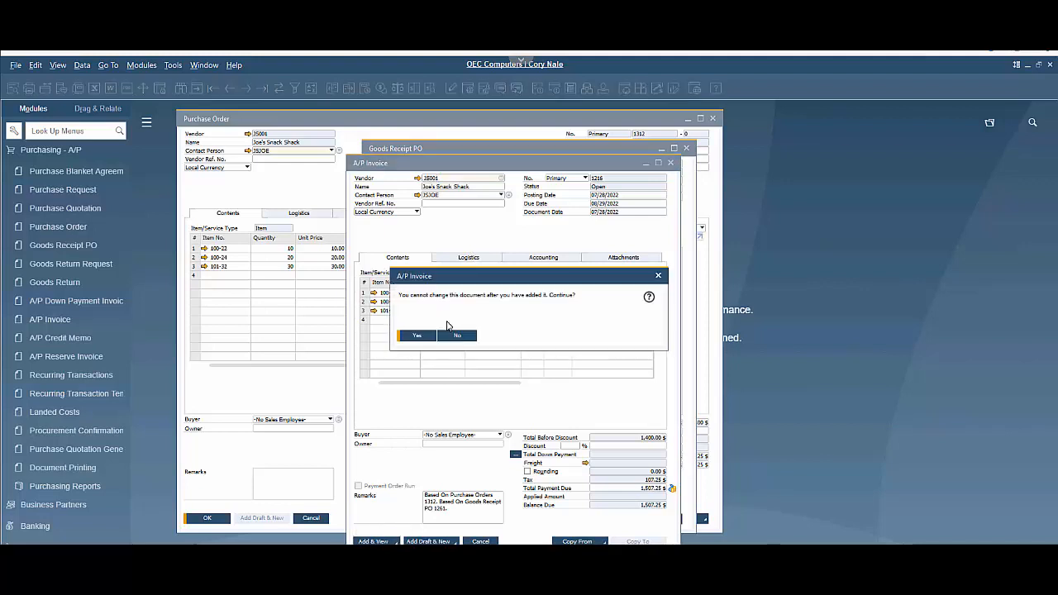
left_click(428, 338)
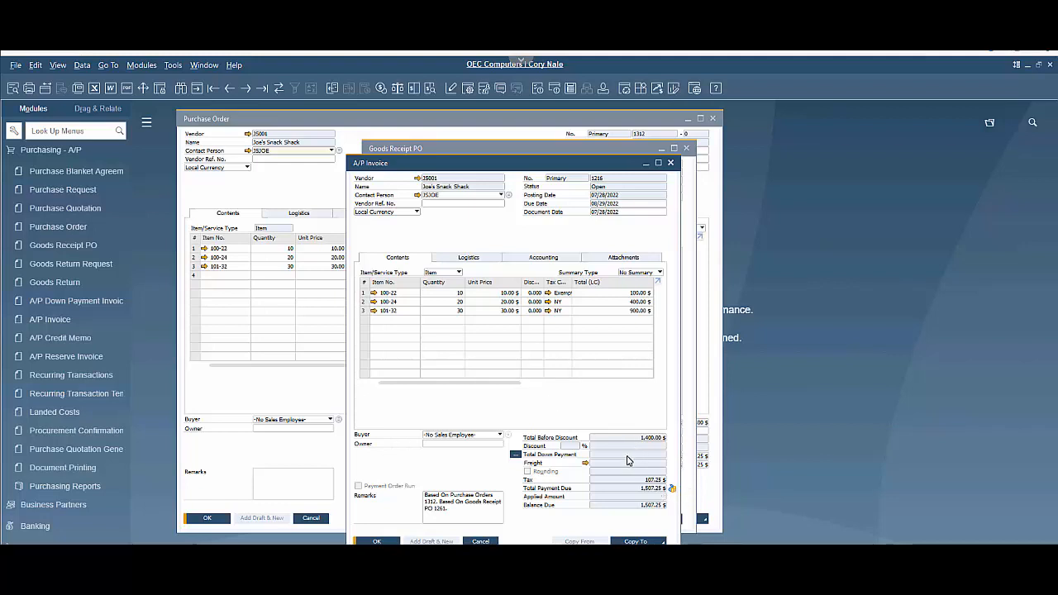
- Open the payment means for the A/P invoice and examine the check, bank transfer, credit card and cash options, including the card names
left_click(674, 491)
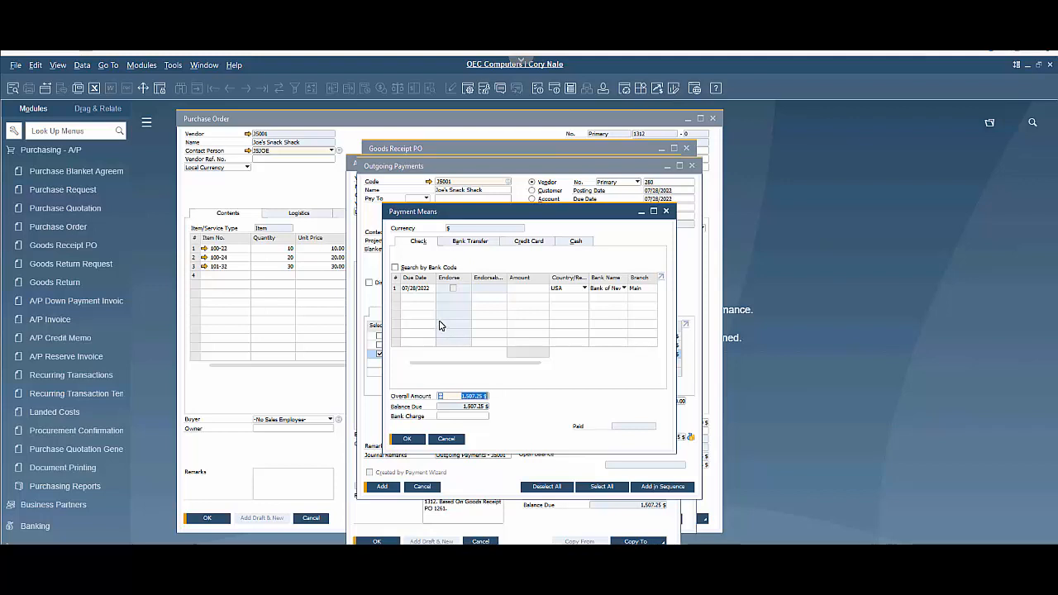
left_click(468, 246)
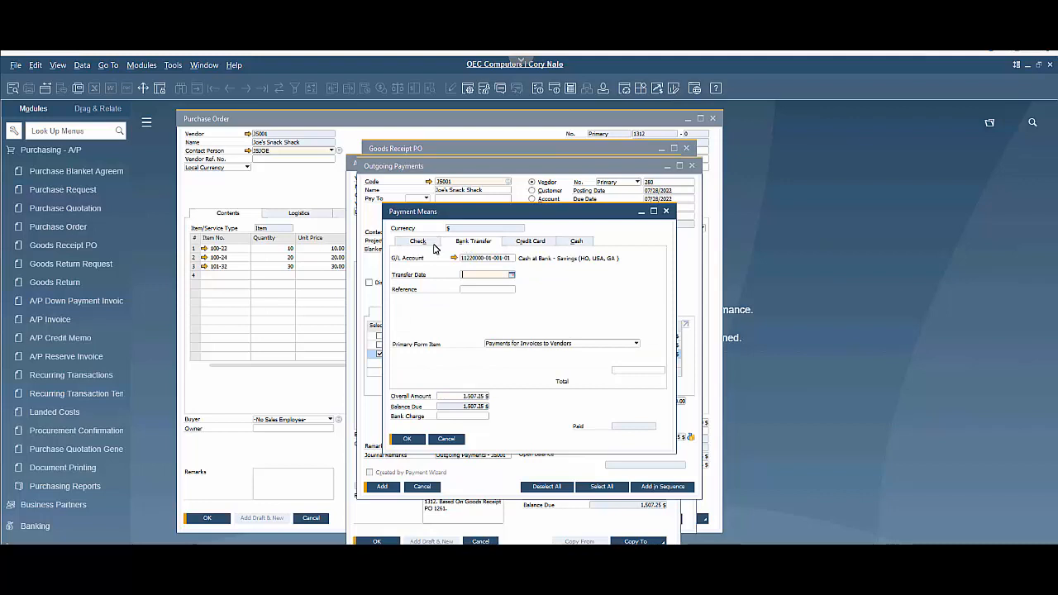
left_click(520, 246)
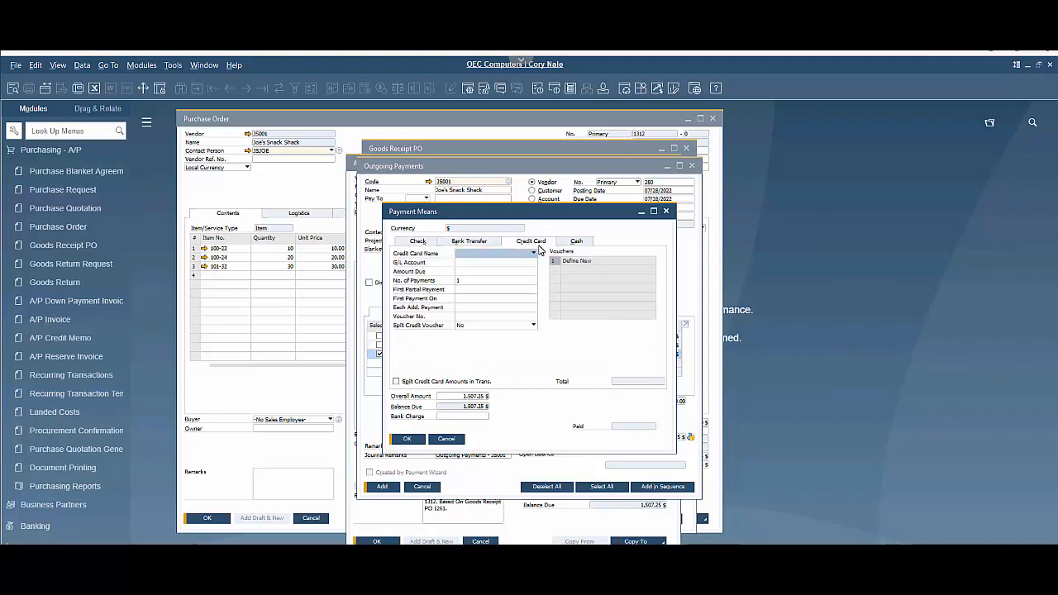
left_click(575, 244)
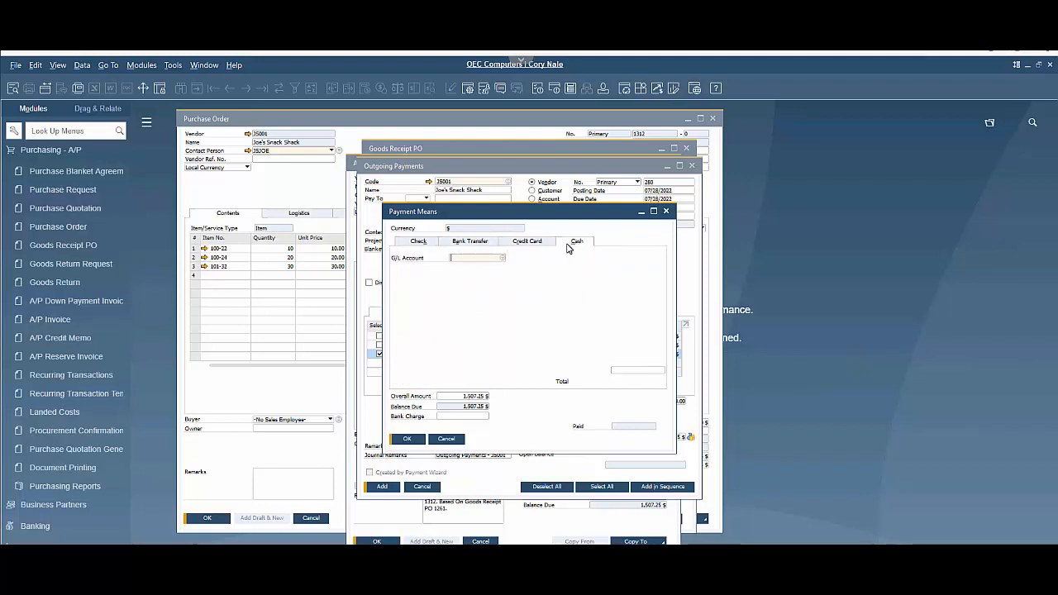
left_click(422, 243)
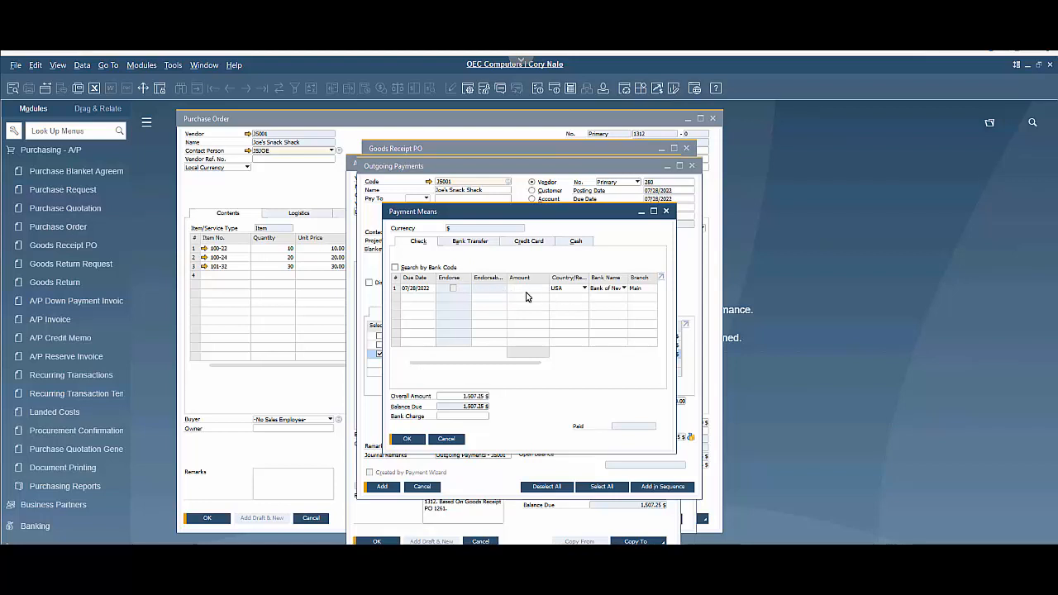
left_click(473, 241)
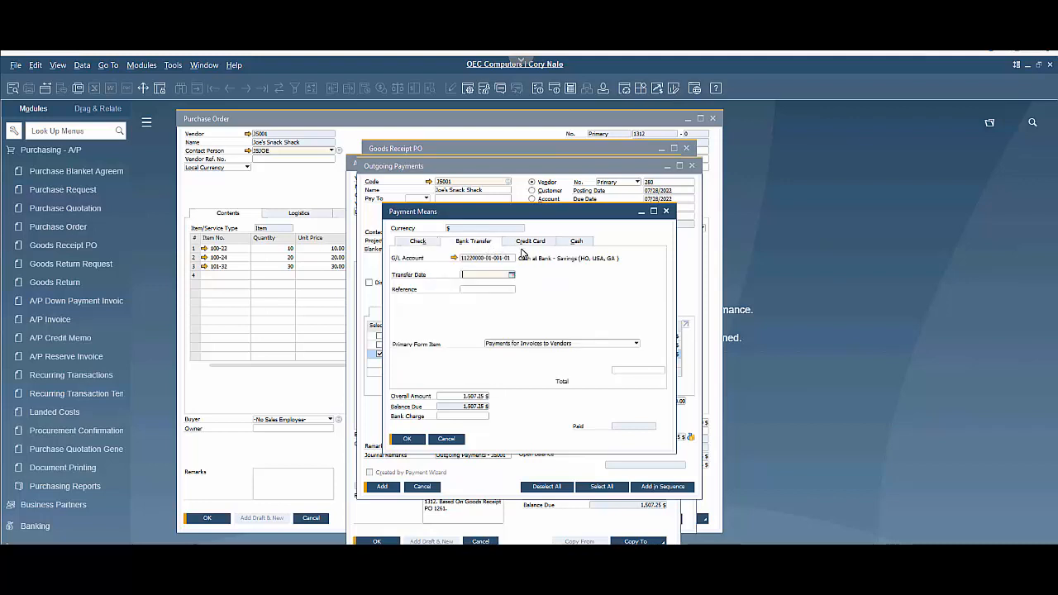
left_click(526, 246)
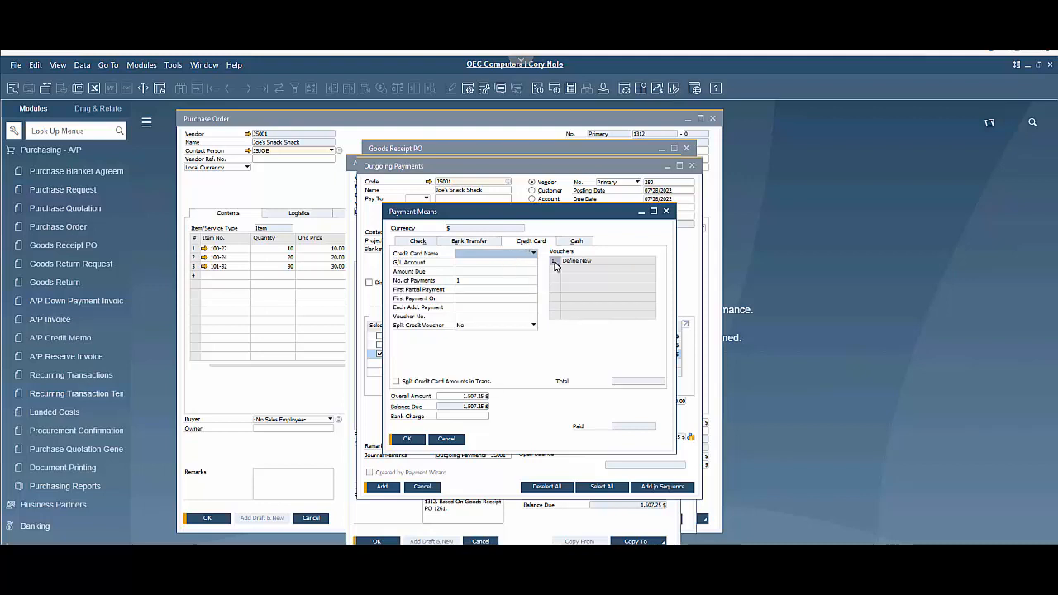
left_click(533, 254)
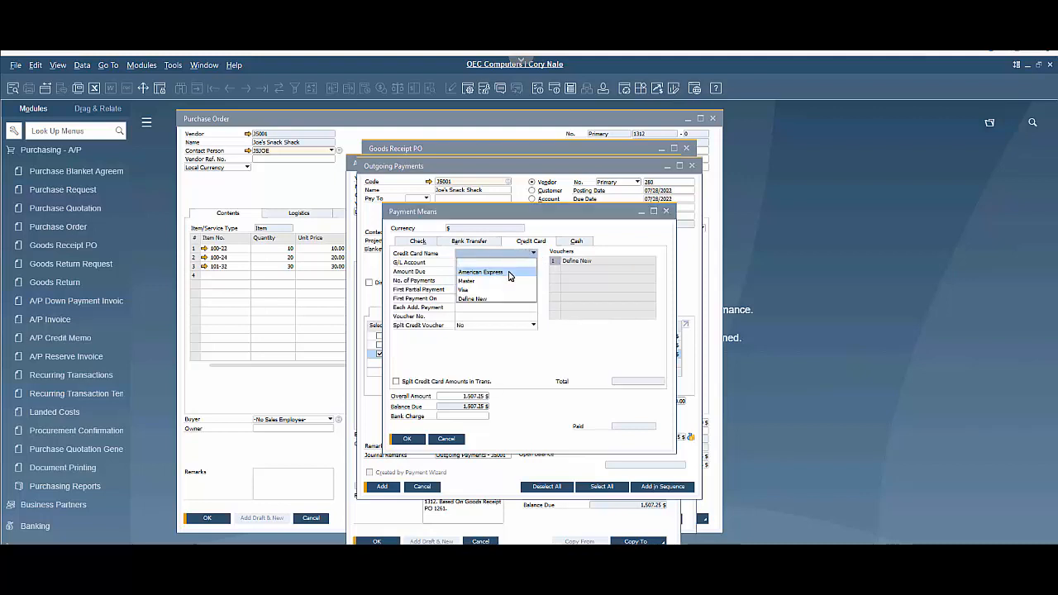
left_click(579, 246)
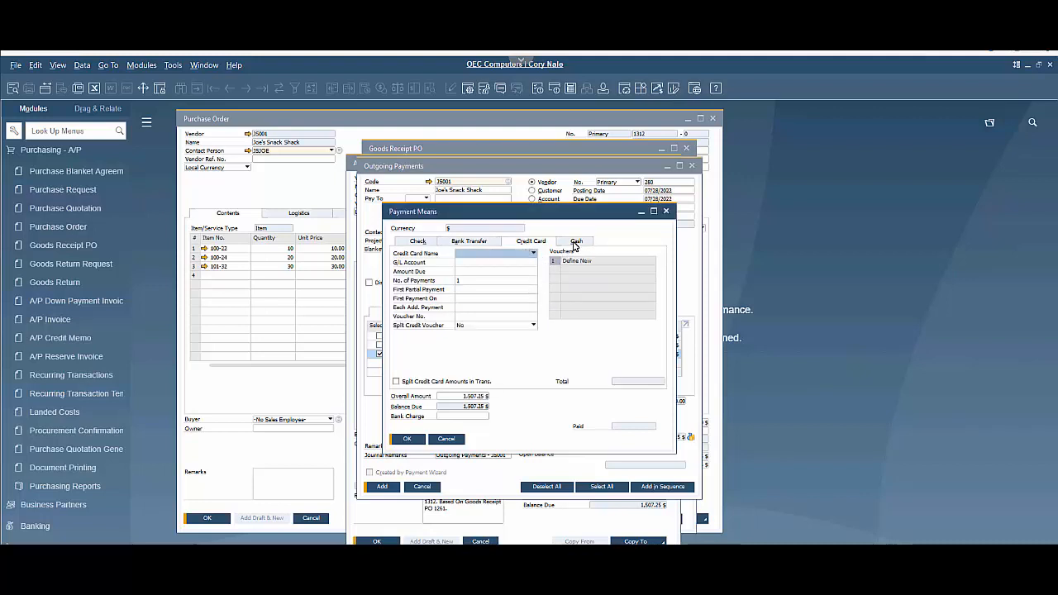
- Set the payment means to cash from the Cash on Hand G/L account for the full 1,507.25 $ balance due
left_click(576, 245)
left_click(501, 258)
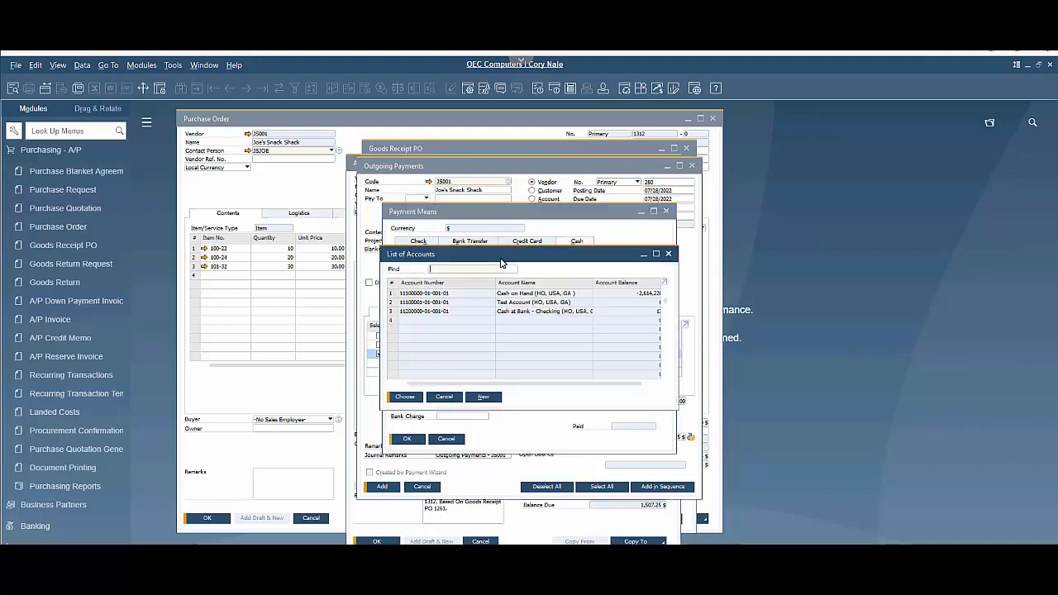
key("Return")
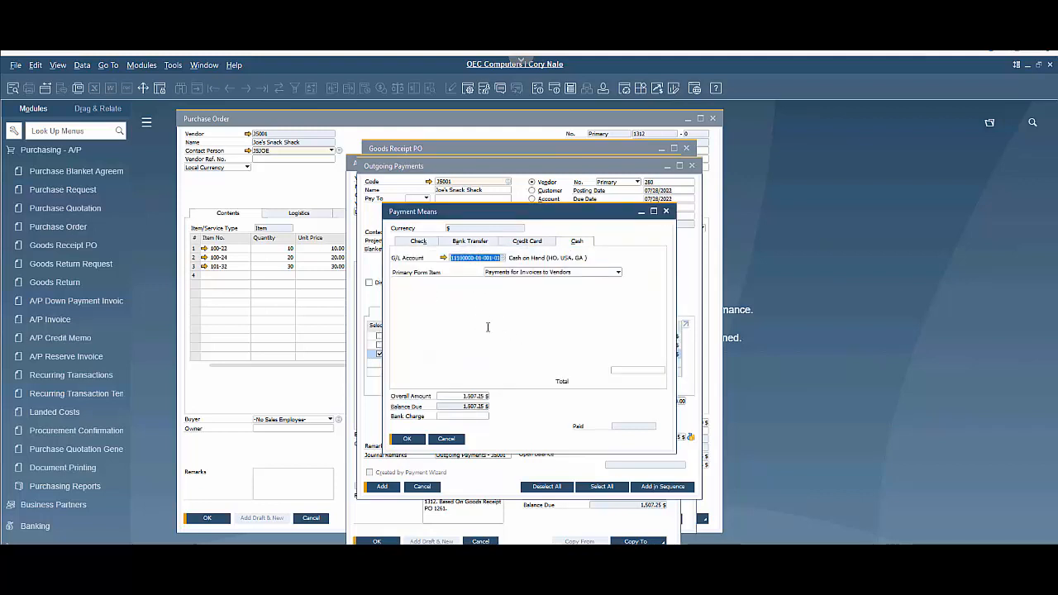
left_click(650, 370)
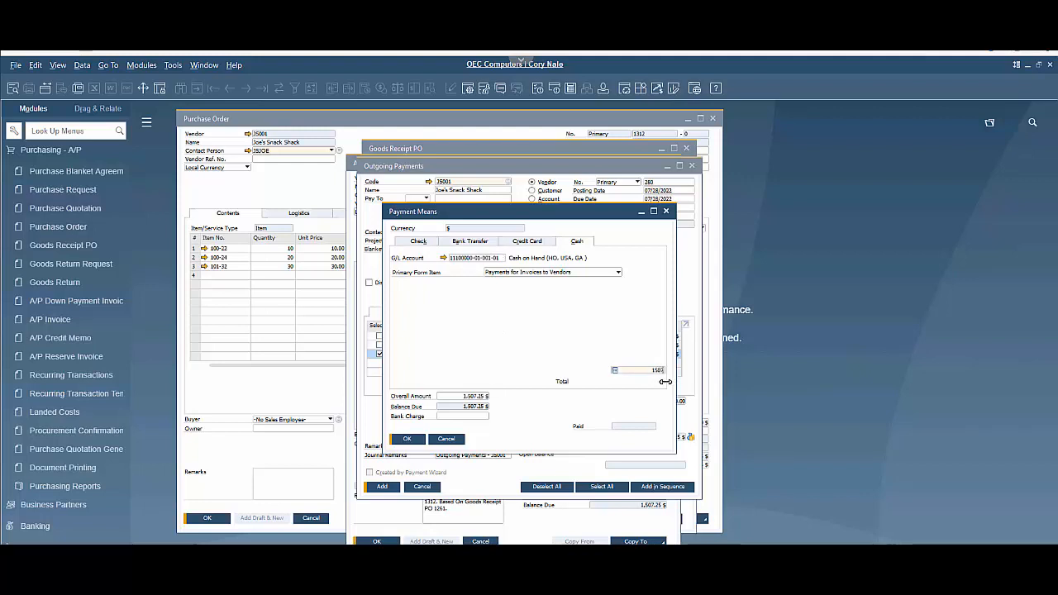
left_click(413, 440)
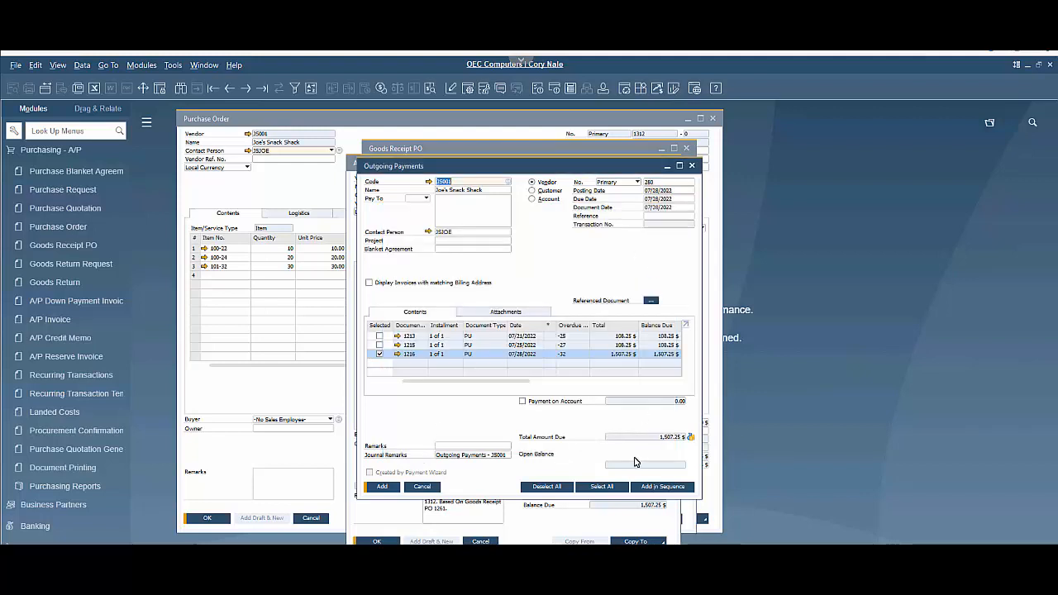
- Add the outgoing payment, accepting that it cannot be changed, and close the payment window to return to the A/P invoice
left_click(394, 488)
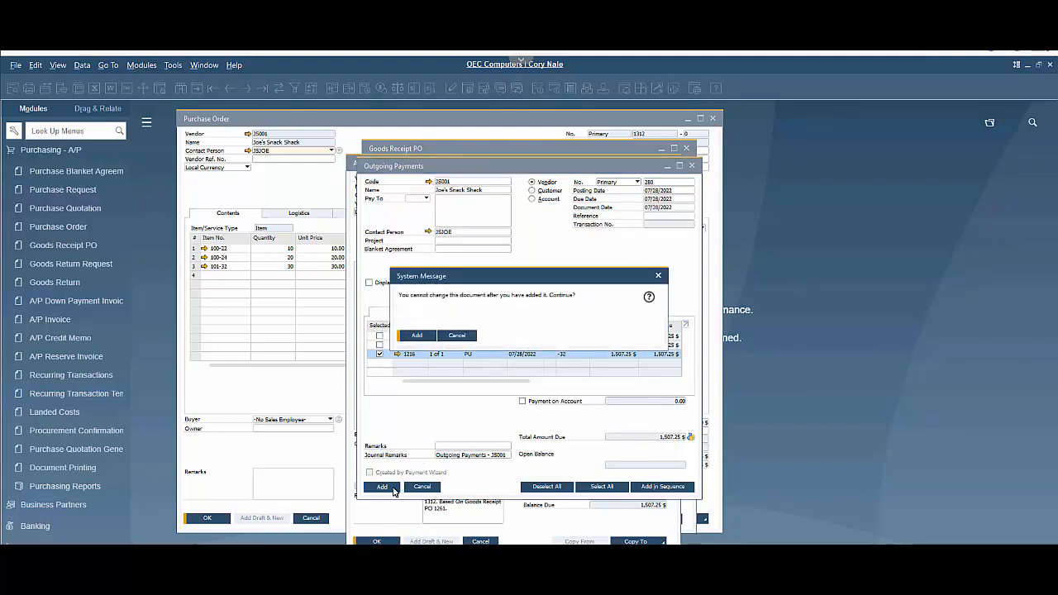
left_click(418, 336)
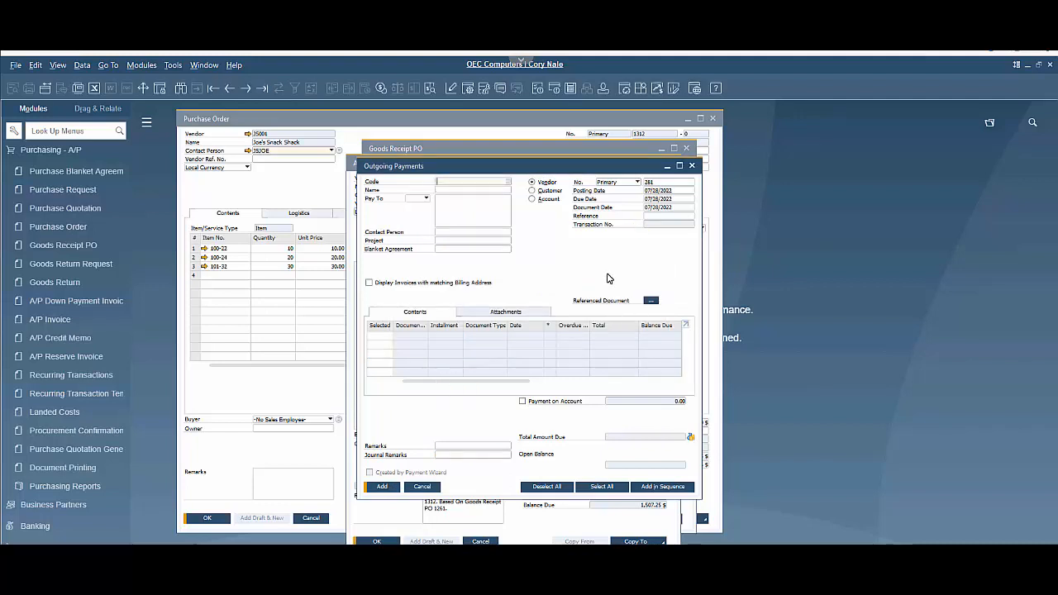
left_click(692, 166)
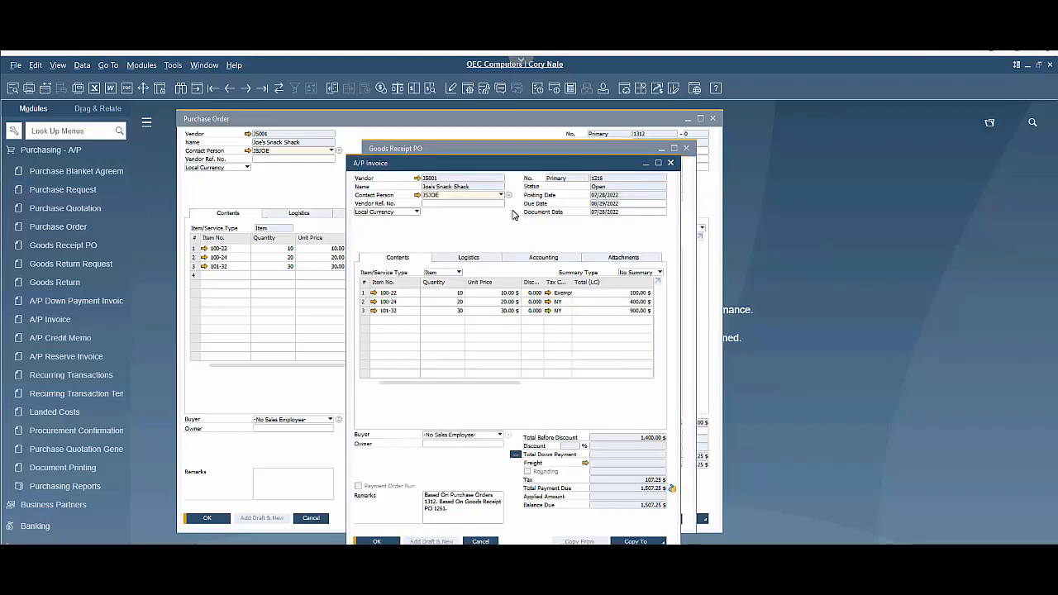
- Refresh the A/P invoice to check its status and open its Relationship Map
left_click(281, 89)
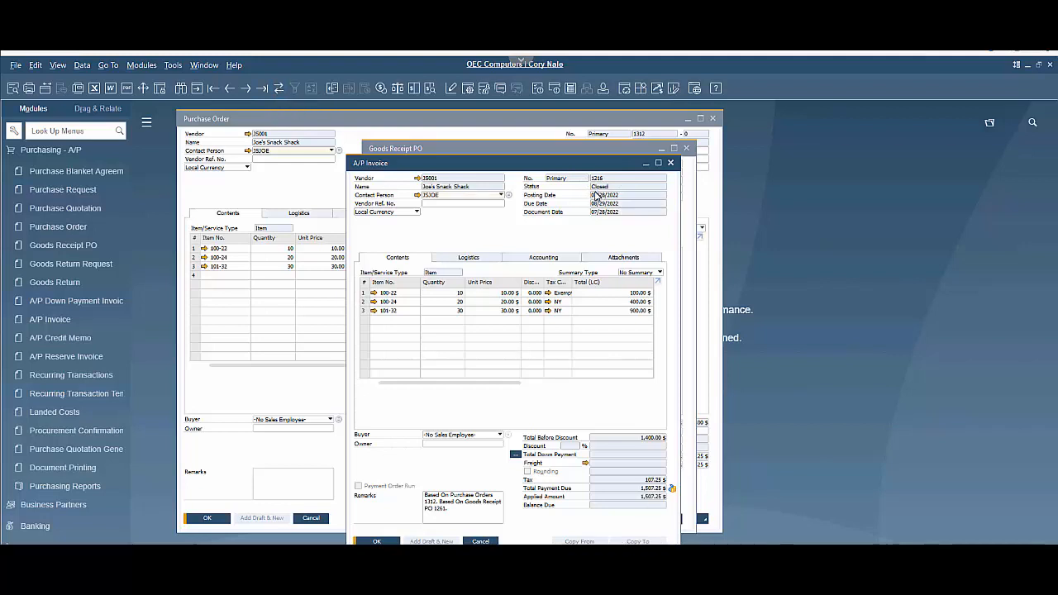
right_click(472, 241)
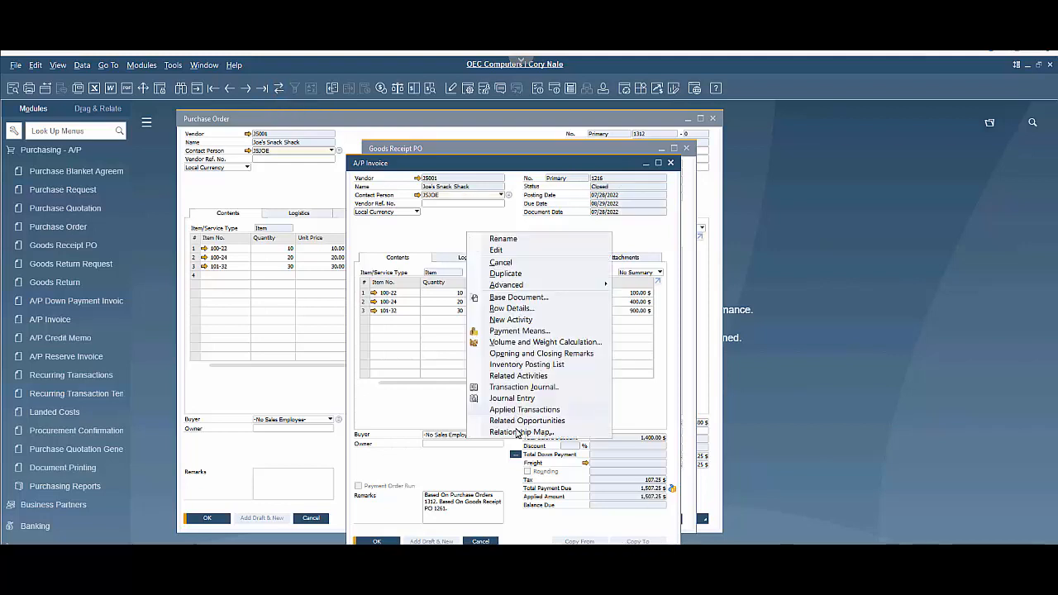
left_click(519, 431)
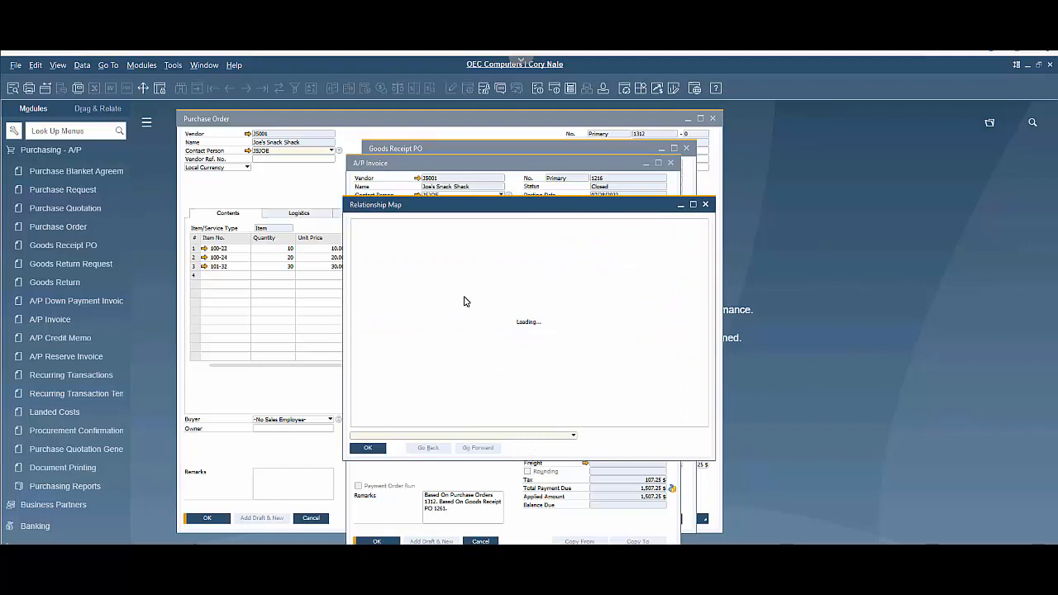